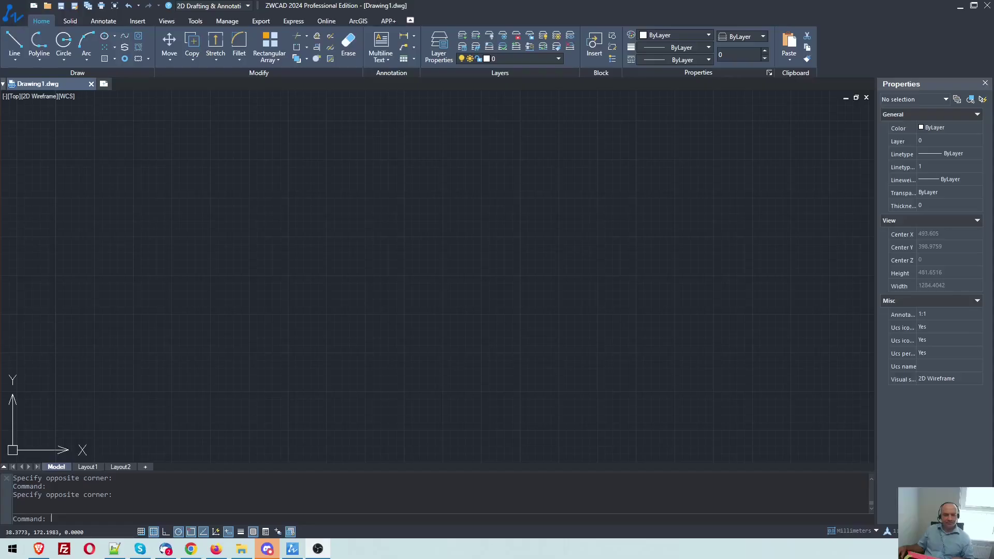
# Bring up the Manage ribbon tab from the empty drawing area.
pyautogui.click(475, 195)
pyautogui.click(397, 259)
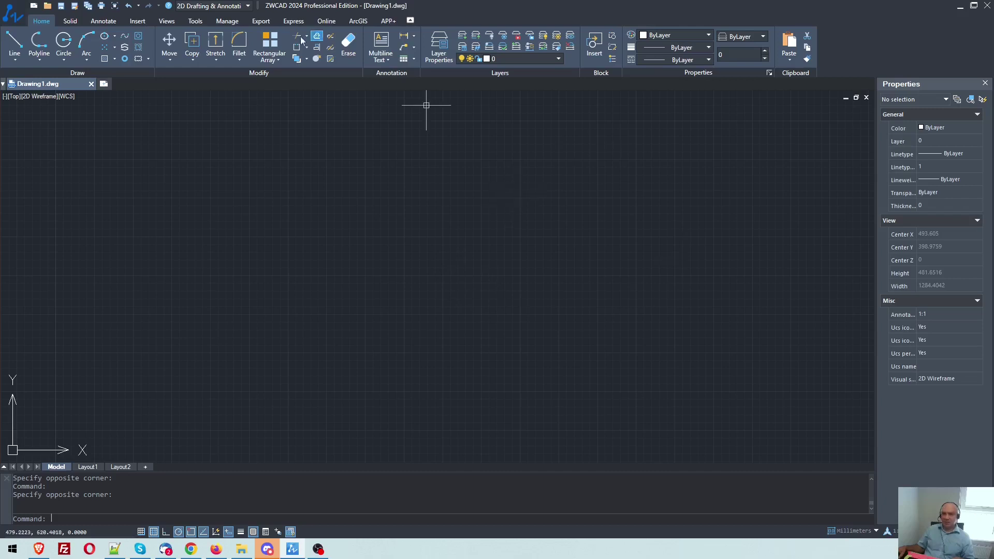
# Open Customize Interface and expand Ribbon > Panel to browse existing panels.
pyautogui.click(233, 22)
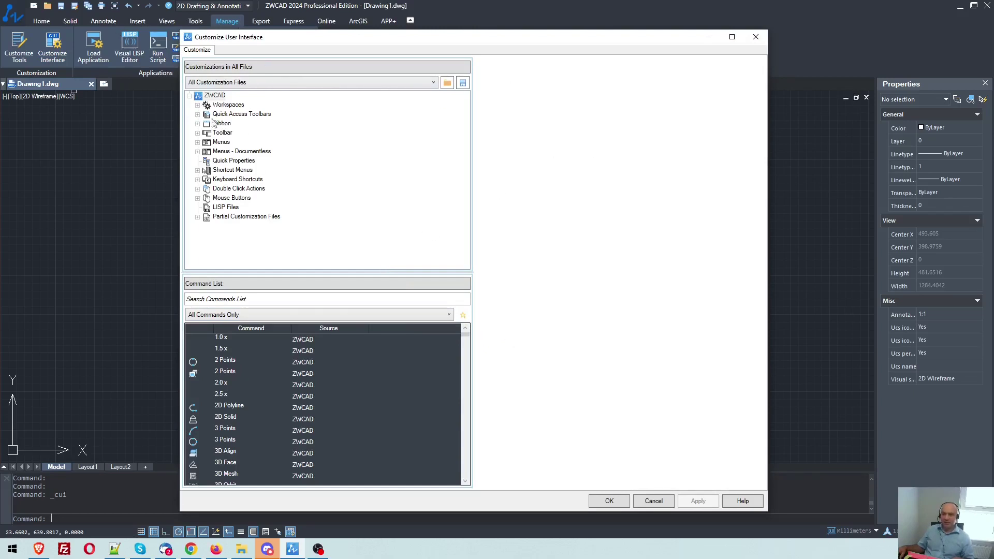
pyautogui.click(198, 124)
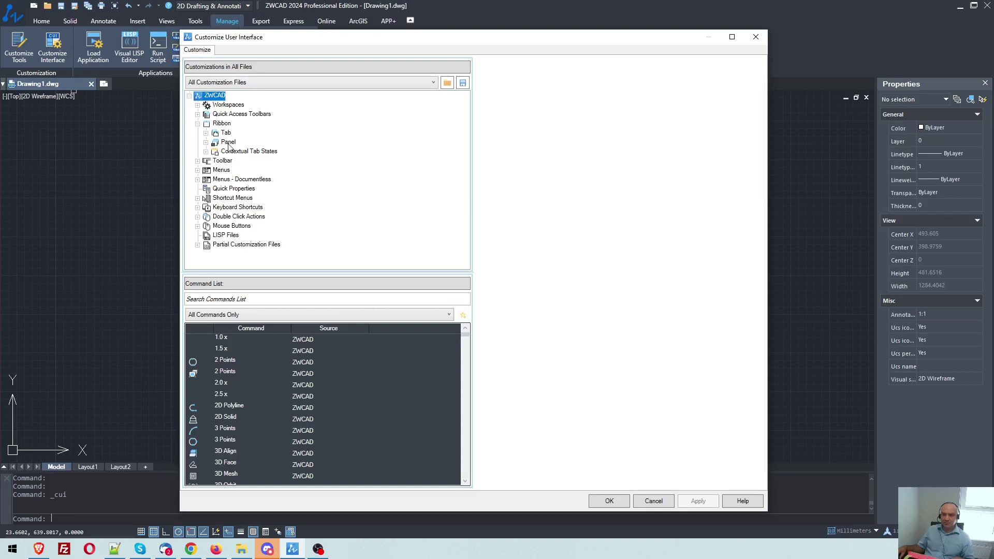
pyautogui.click(228, 143)
pyautogui.click(206, 142)
pyautogui.scroll(-3, 261, 170)
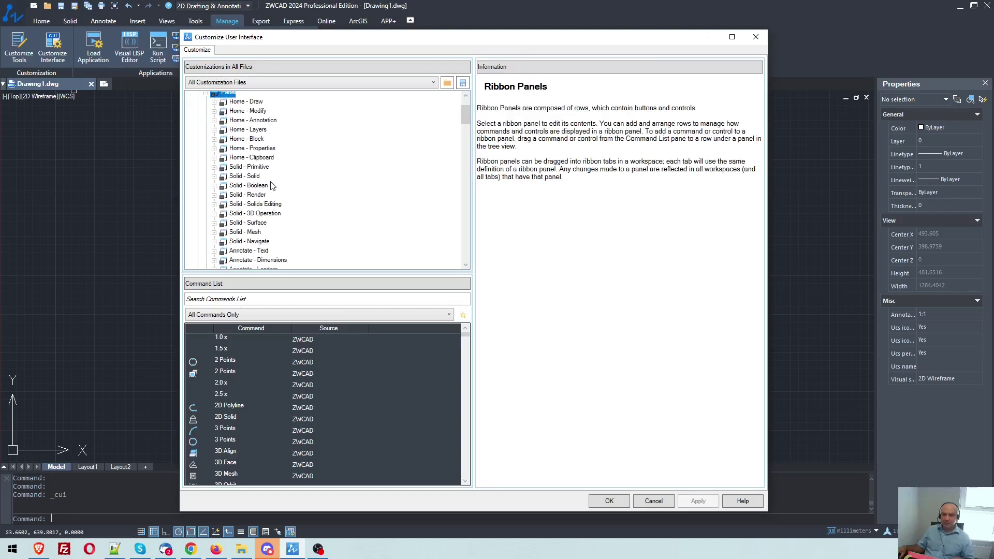
pyautogui.scroll(-3, 270, 185)
pyautogui.scroll(-3, 271, 186)
pyautogui.scroll(-3, 271, 185)
pyautogui.scroll(3, 264, 184)
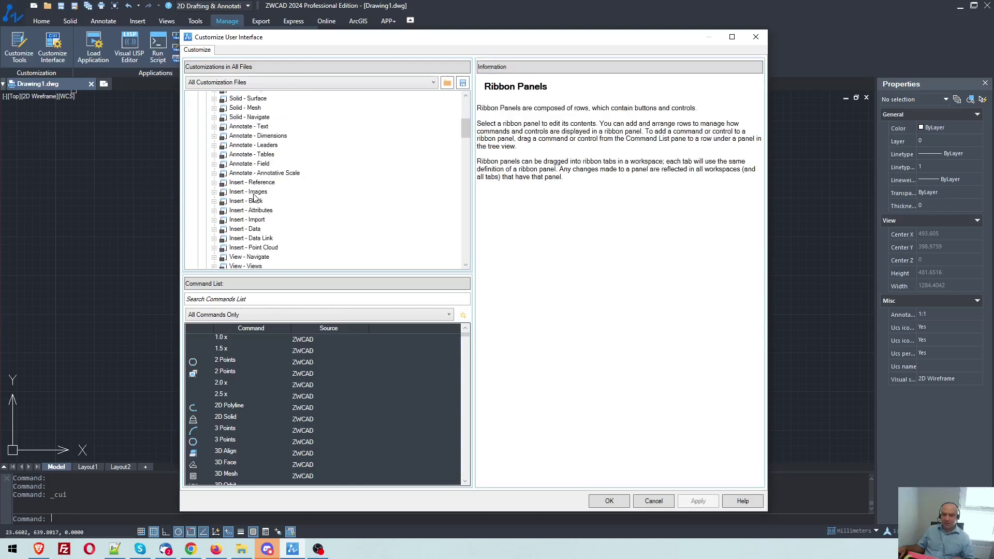
pyautogui.scroll(3, 257, 183)
pyautogui.scroll(5, 243, 183)
# Create a new ribbon panel renamed from Panel1 to USER and expand its node.
pyautogui.rightClick(221, 143)
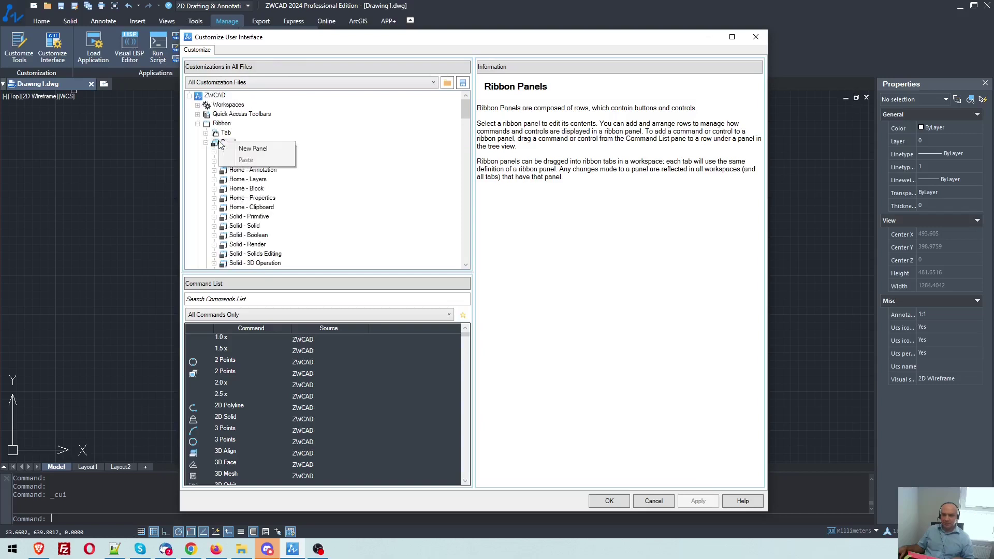
pyautogui.click(259, 149)
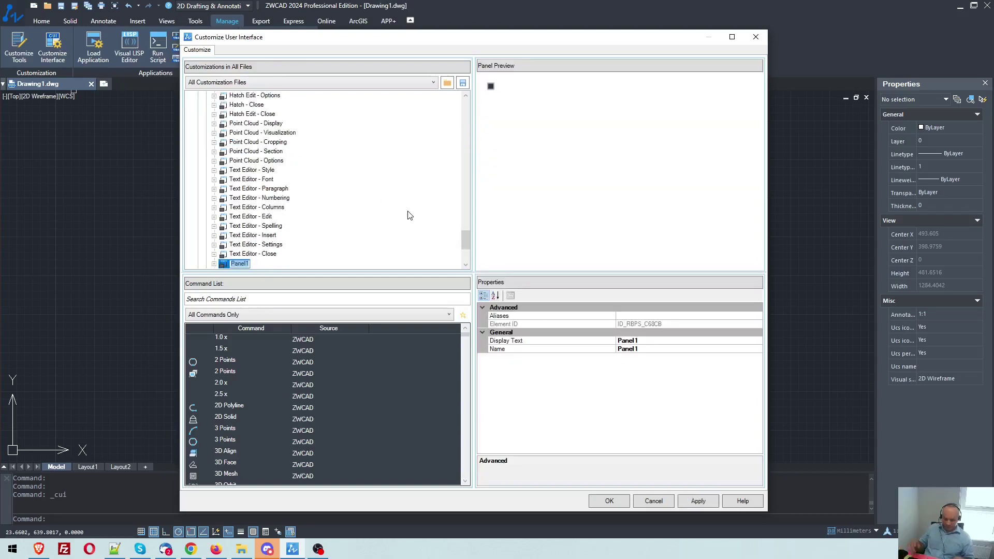
pyautogui.write('USER')
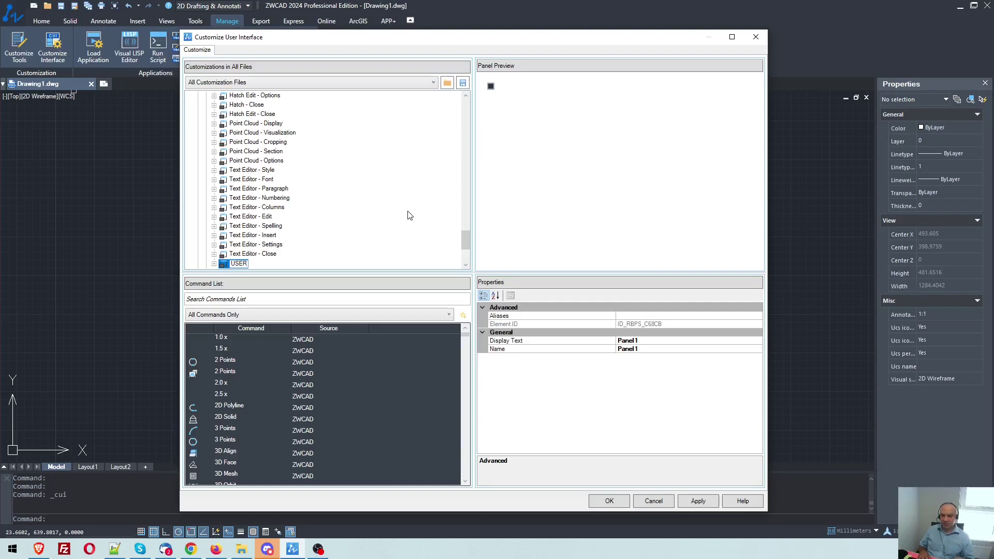
pyautogui.press('Return')
pyautogui.scroll(-2, 315, 223)
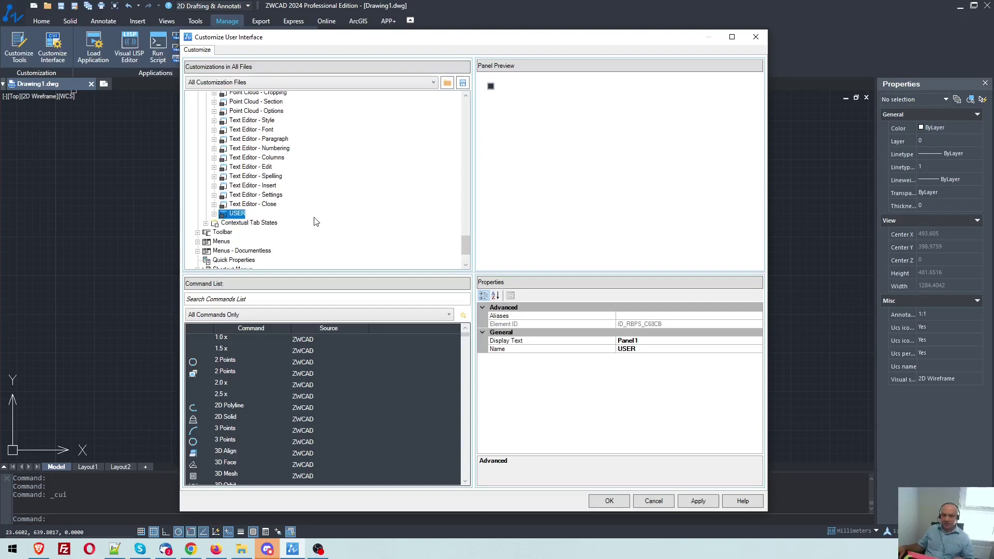
pyautogui.click(214, 215)
pyautogui.scroll(-1, 388, 220)
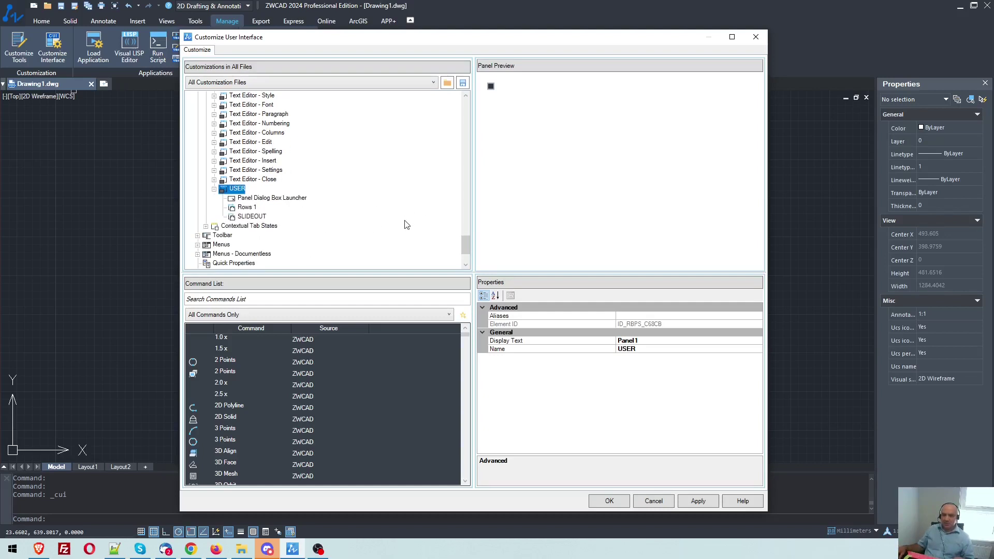
pyautogui.click(225, 350)
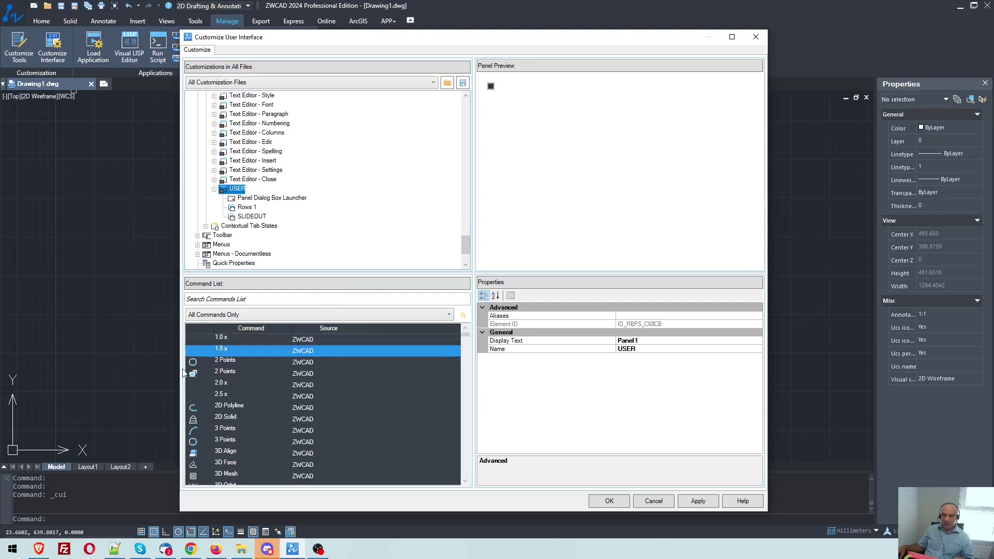
# Drop 2D Polyline into USER's Rows 1 with Button Style Large Image with Text.
pyautogui.click(262, 453)
pyautogui.moveTo(262, 453)
pyautogui.mouseDown()
pyautogui.moveTo(216, 411)
pyautogui.moveTo(253, 204)
pyautogui.mouseUp()
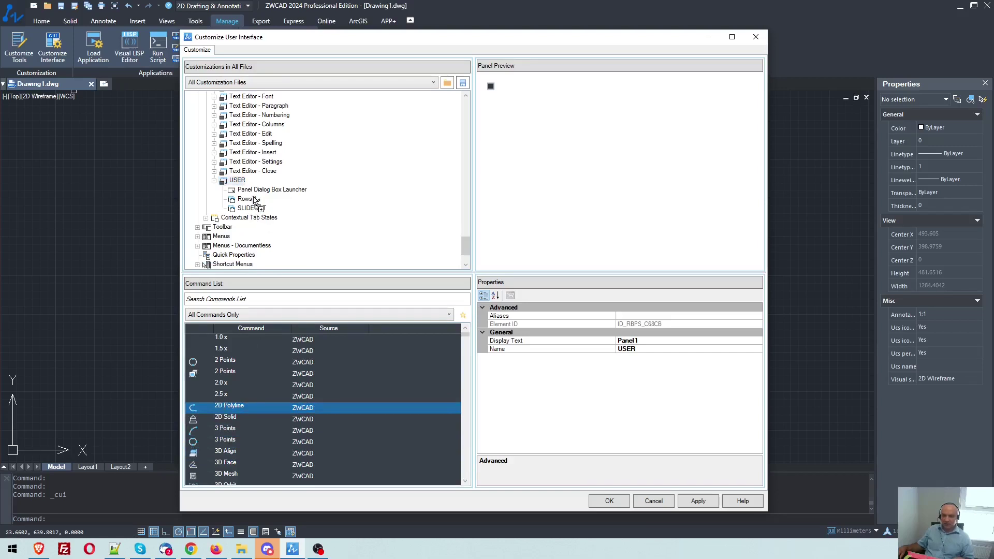
pyautogui.moveTo(255, 202); pyautogui.dragTo(254, 200)
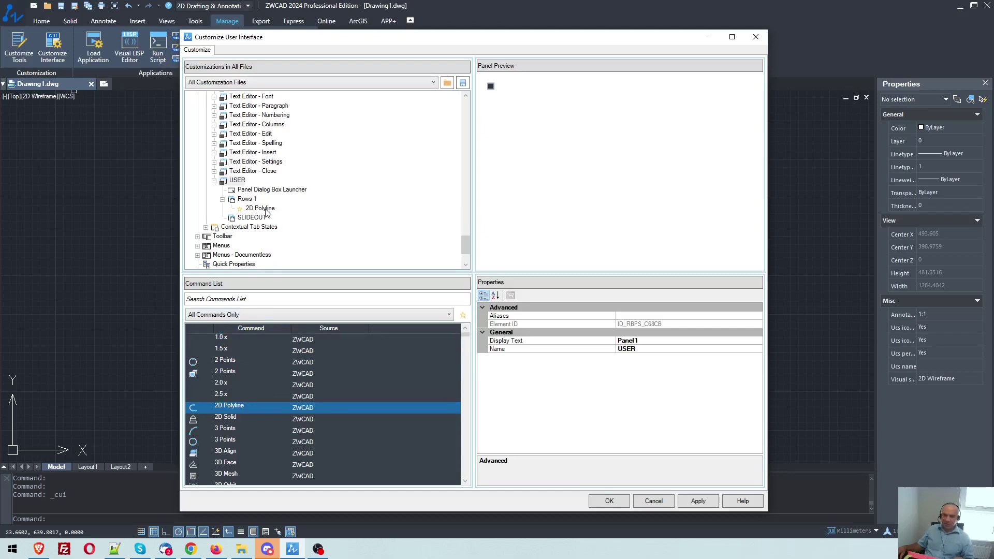
pyautogui.click(260, 208)
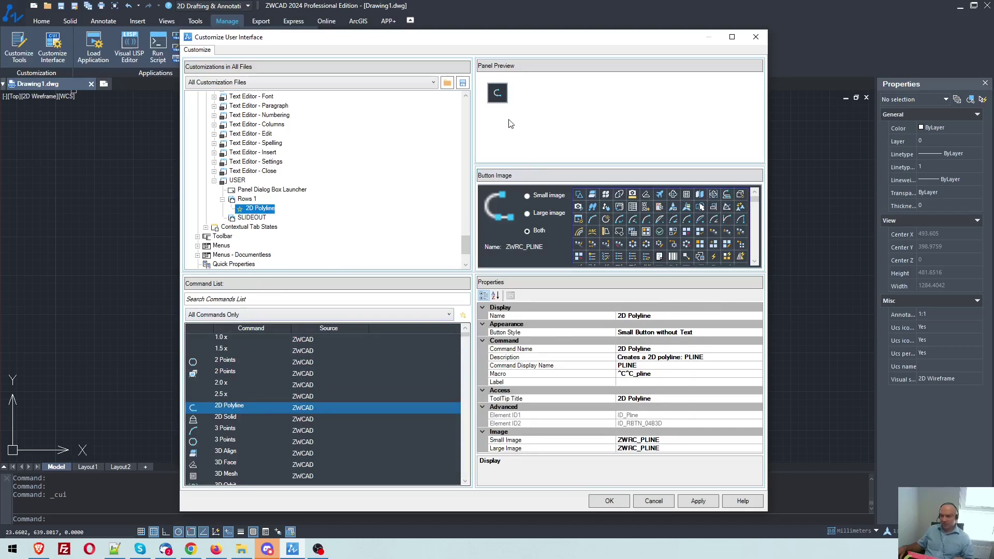
pyautogui.click(658, 332)
pyautogui.click(758, 332)
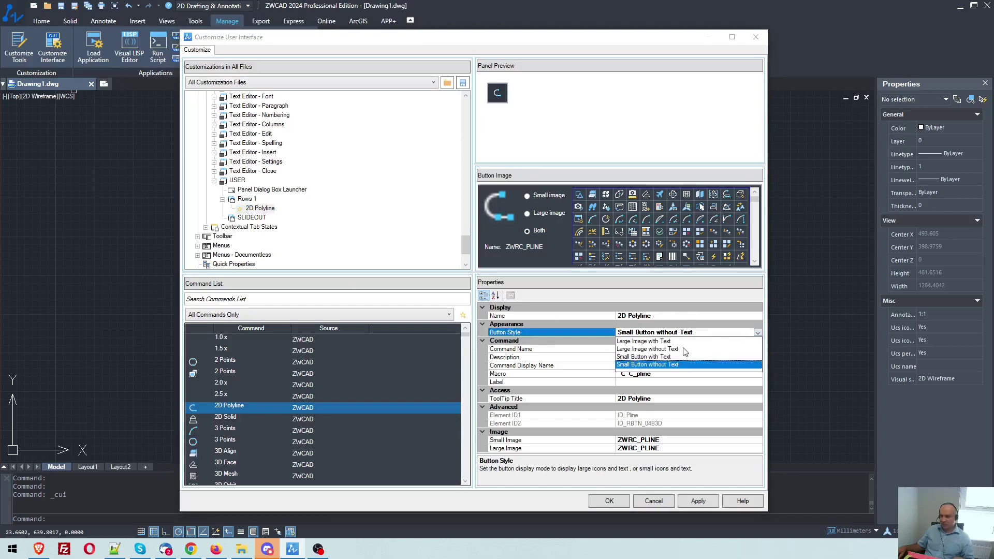
pyautogui.click(654, 341)
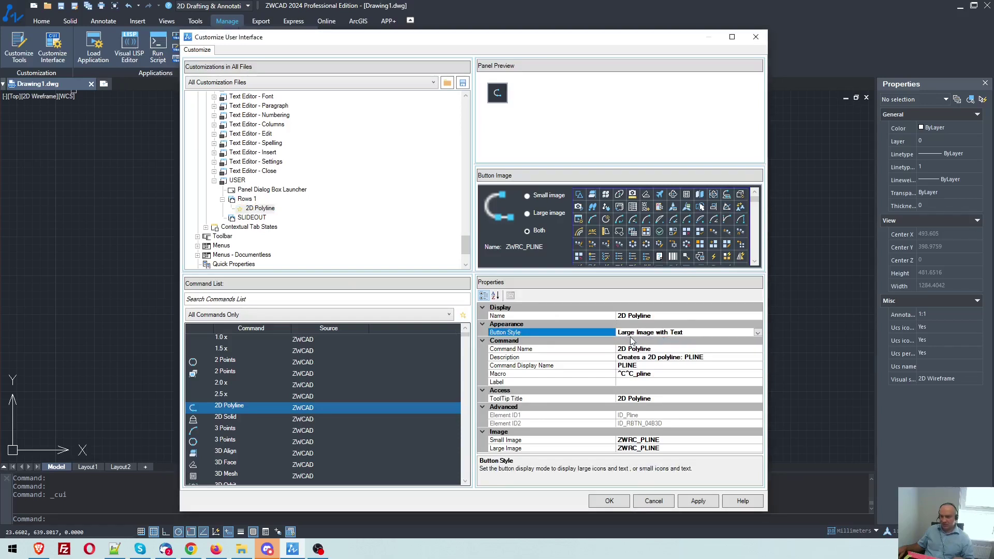
pyautogui.click(271, 299)
pyautogui.write('explo')
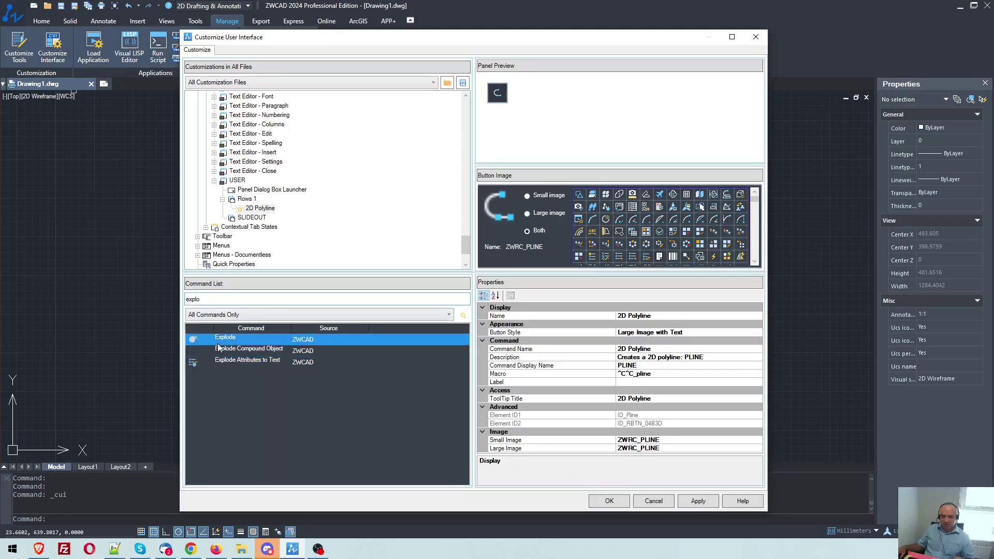
# Place Explode above 2D Polyline in Rows 1, styled Large Image with Text.
pyautogui.click(220, 341)
pyautogui.moveTo(221, 342); pyautogui.dragTo(254, 211)
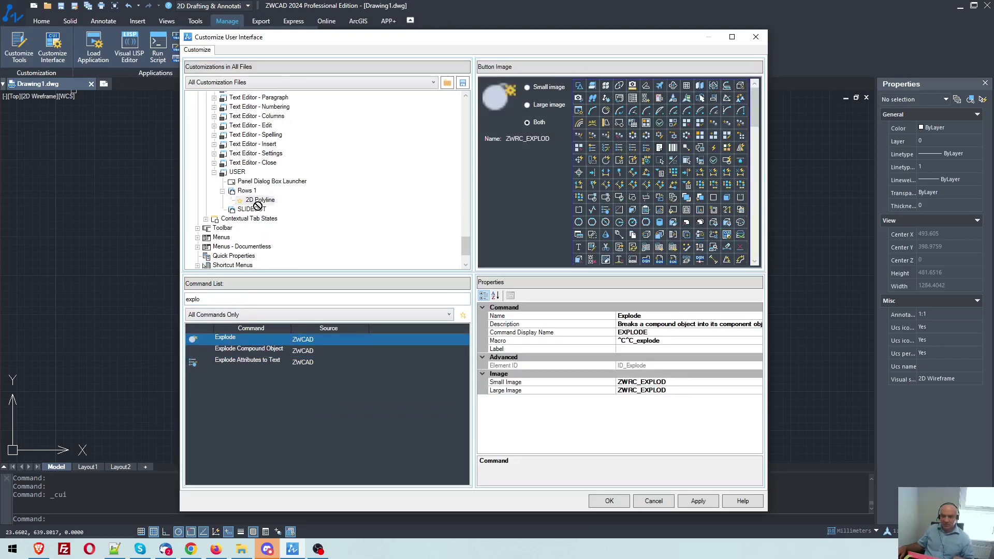
pyautogui.moveTo(253, 210); pyautogui.dragTo(267, 215)
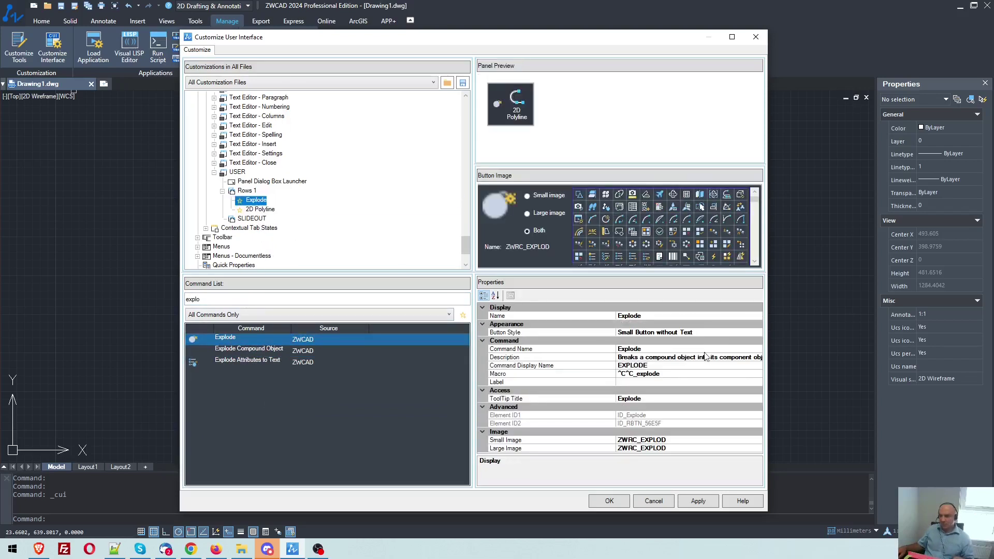
pyautogui.click(700, 333)
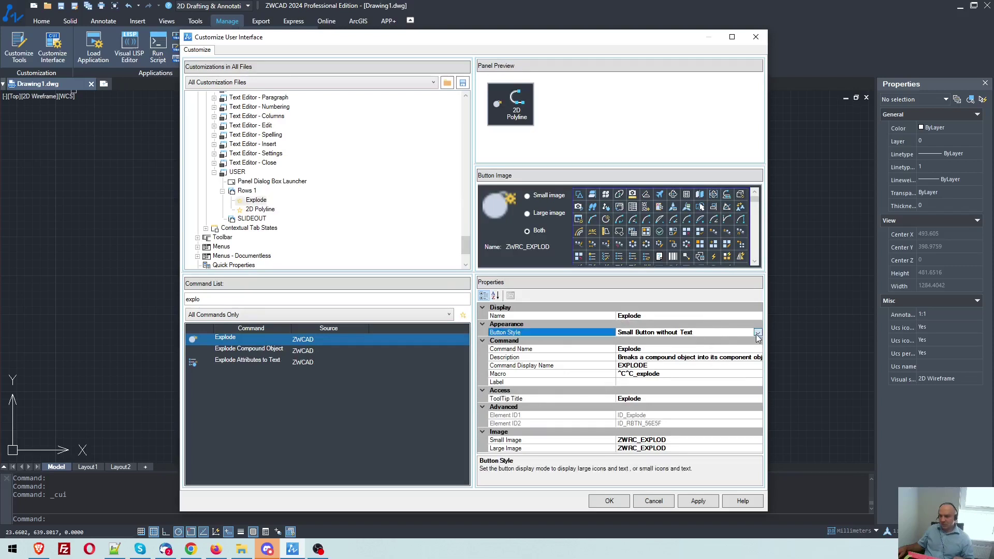
pyautogui.click(757, 332)
pyautogui.click(660, 341)
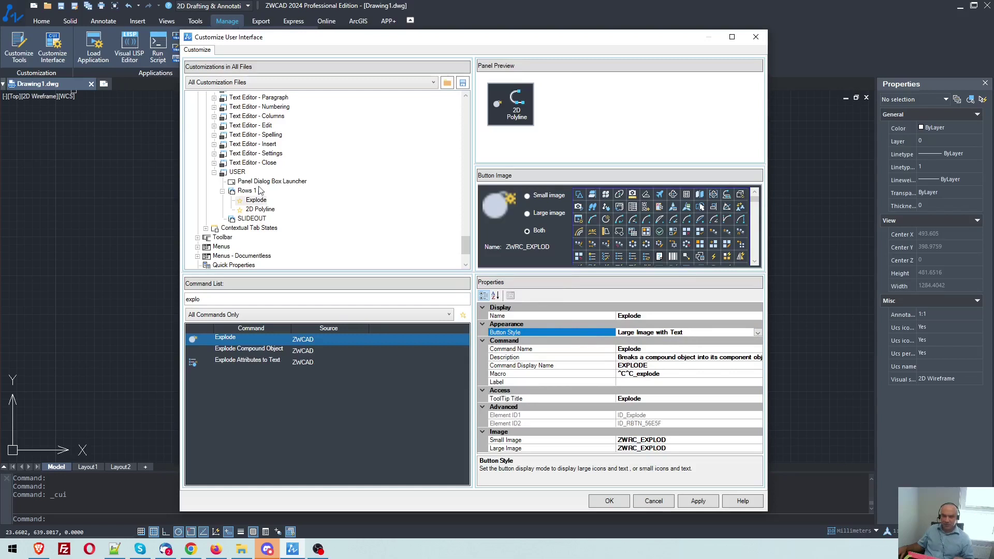
pyautogui.doubleClick(253, 295)
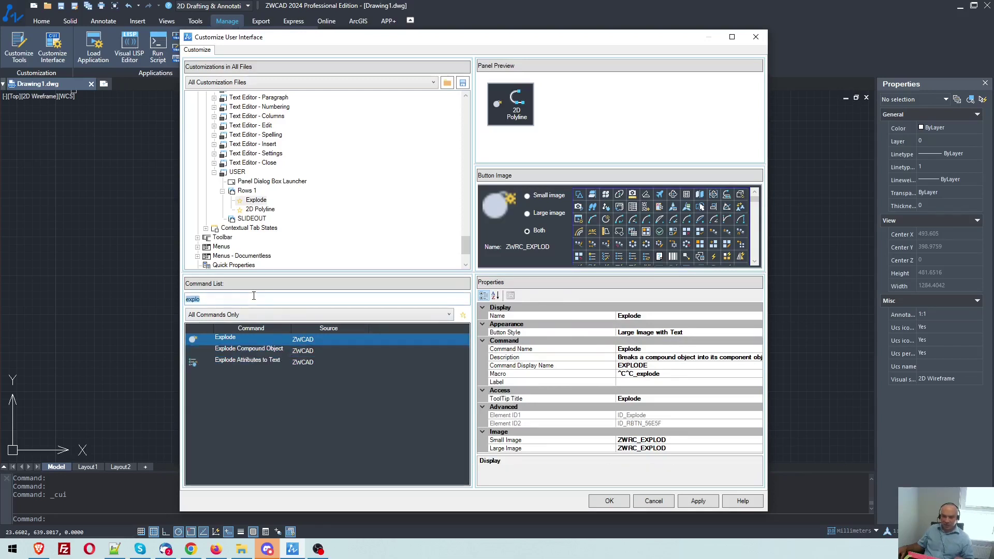
pyautogui.write('rect')
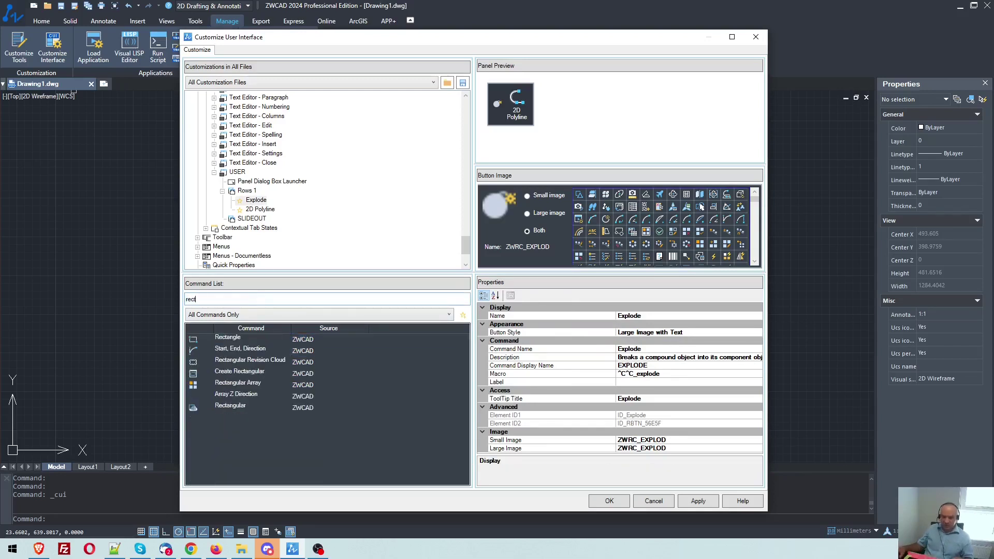
# Add Rectangle from a 'rect' search to Rows 1, below 2D Polyline.
pyautogui.click(222, 339)
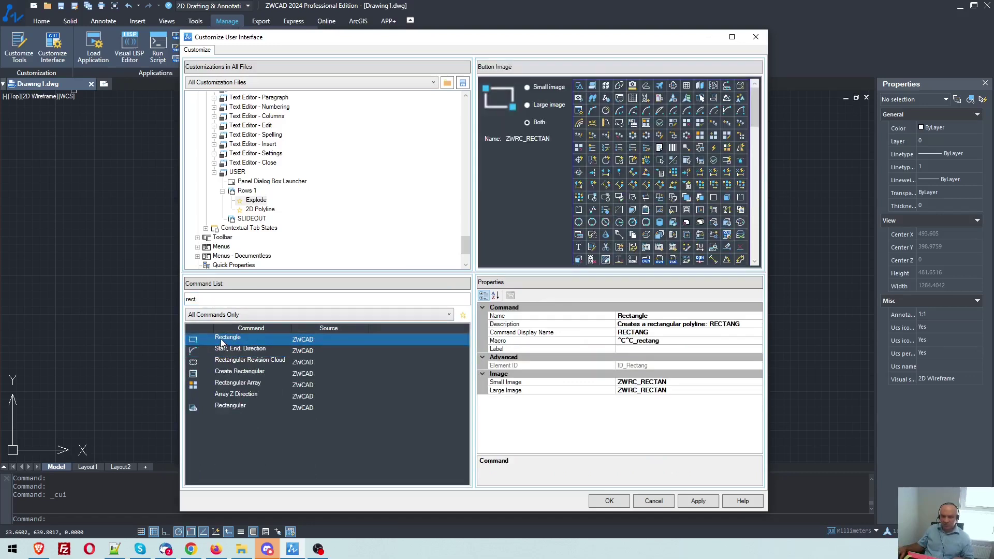
pyautogui.moveTo(221, 342); pyautogui.dragTo(274, 208)
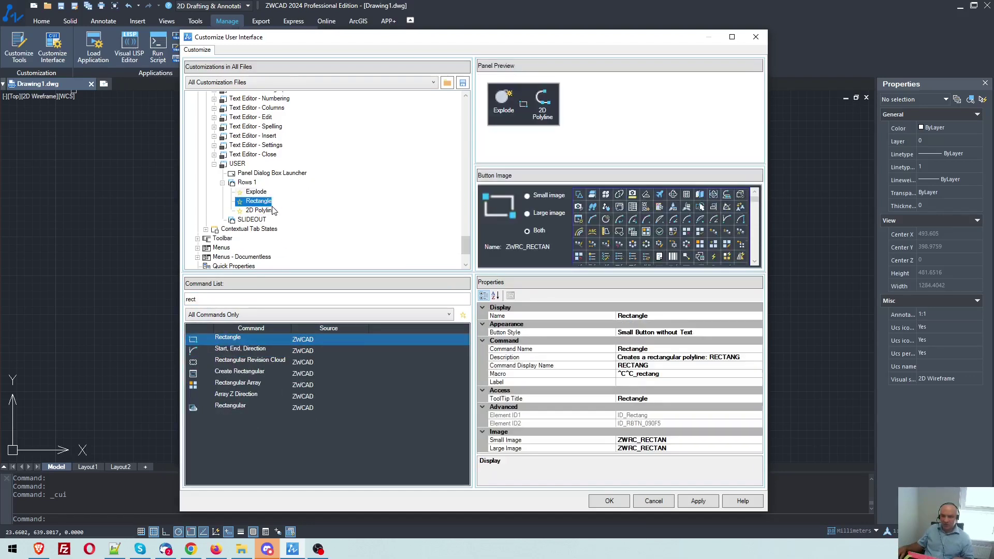
pyautogui.moveTo(259, 201); pyautogui.dragTo(265, 216)
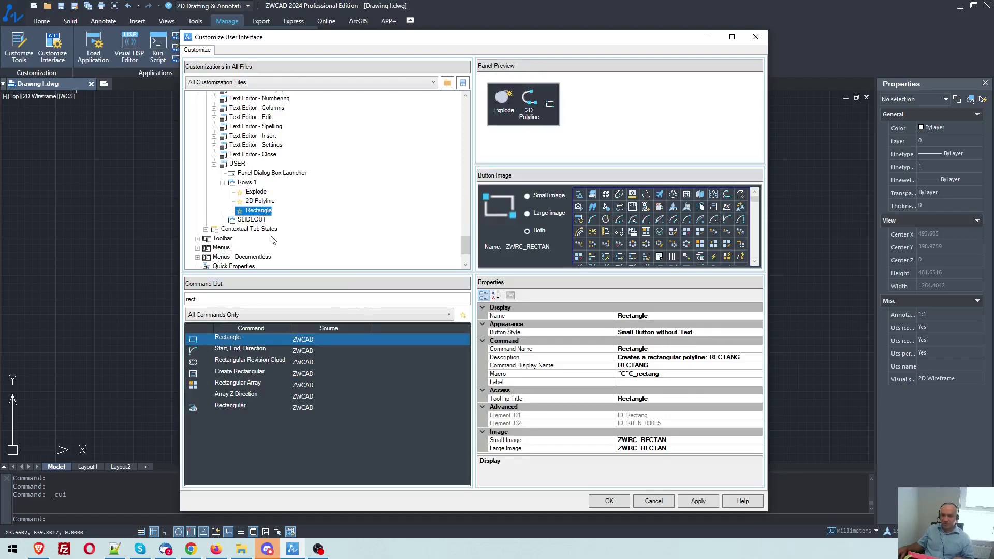
# Apply the panel changes and select the Ribbon Tab collection in the tree.
pyautogui.click(696, 507)
pyautogui.scroll(2, 365, 195)
pyautogui.scroll(2, 327, 206)
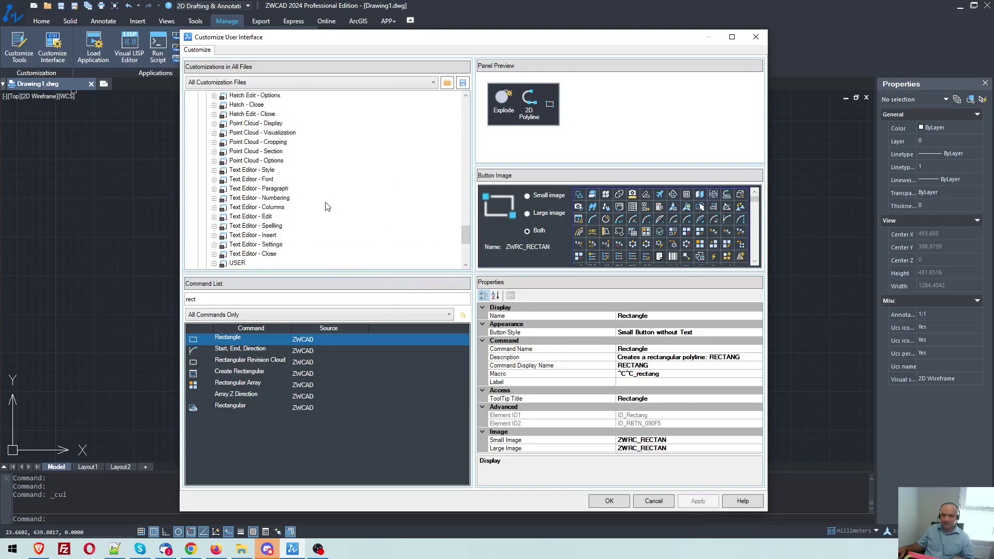
pyautogui.scroll(2, 326, 206)
pyautogui.scroll(2, 327, 206)
pyautogui.scroll(2, 325, 207)
pyautogui.scroll(2, 325, 208)
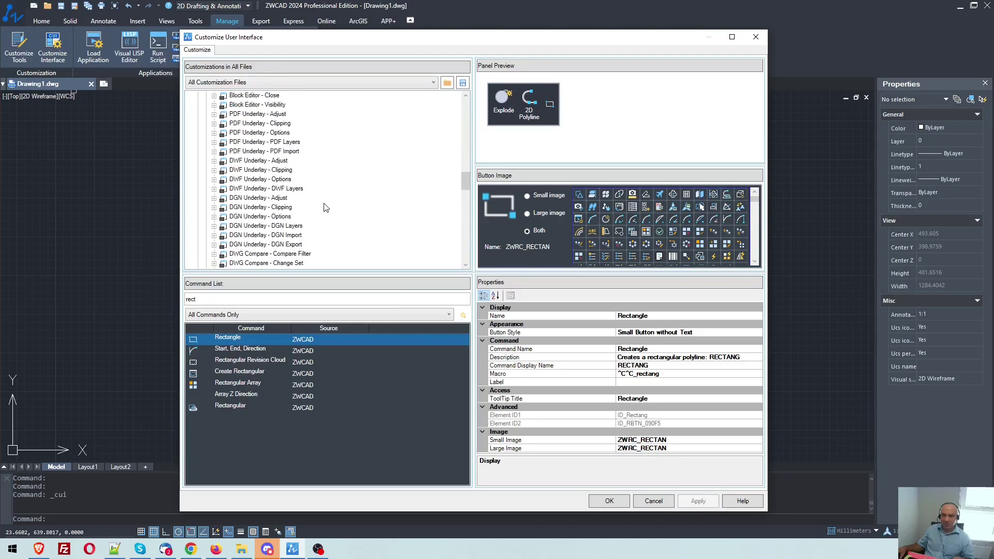
pyautogui.scroll(2, 325, 207)
pyautogui.scroll(2, 322, 208)
pyautogui.scroll(2, 308, 217)
pyautogui.scroll(2, 304, 229)
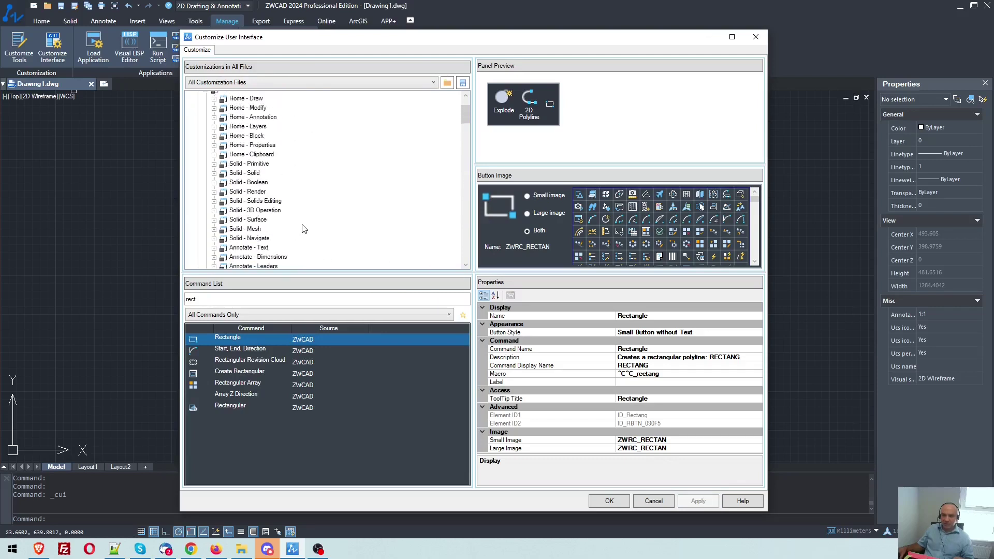
pyautogui.scroll(2, 303, 228)
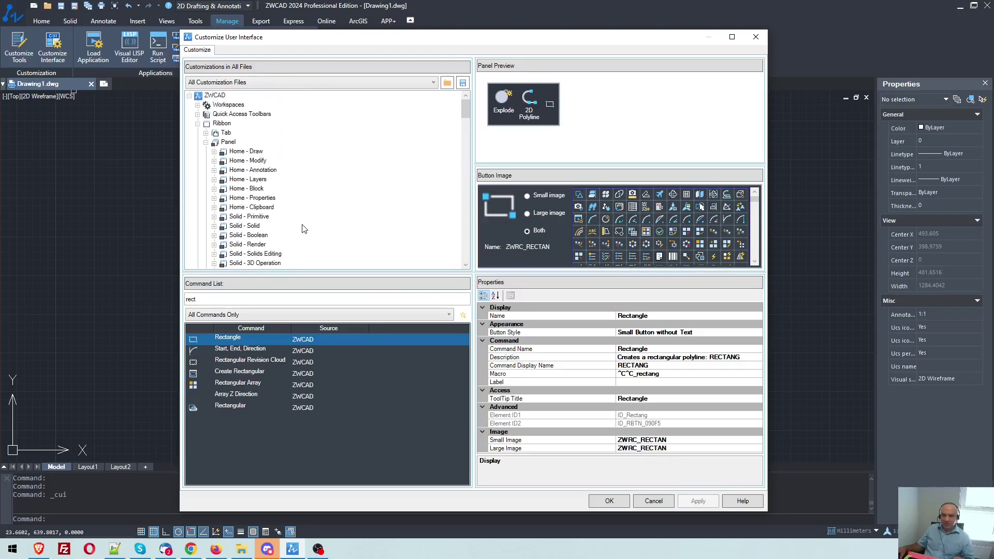
pyautogui.click(206, 137)
pyautogui.scroll(1, 285, 202)
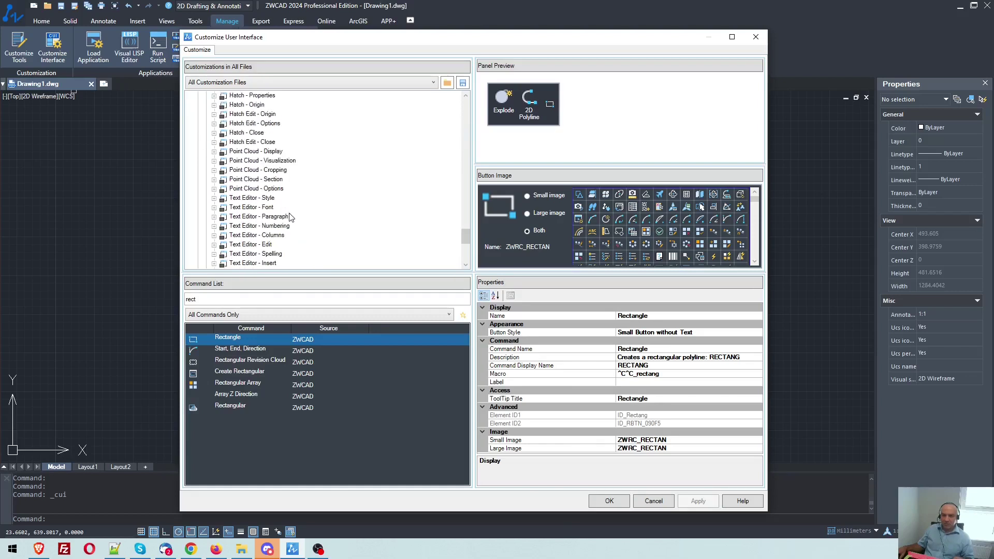
pyautogui.scroll(3, 285, 202)
pyautogui.moveTo(465, 229)
pyautogui.mouseDown()
pyautogui.moveTo(487, 152)
pyautogui.moveTo(476, 107)
pyautogui.mouseUp()
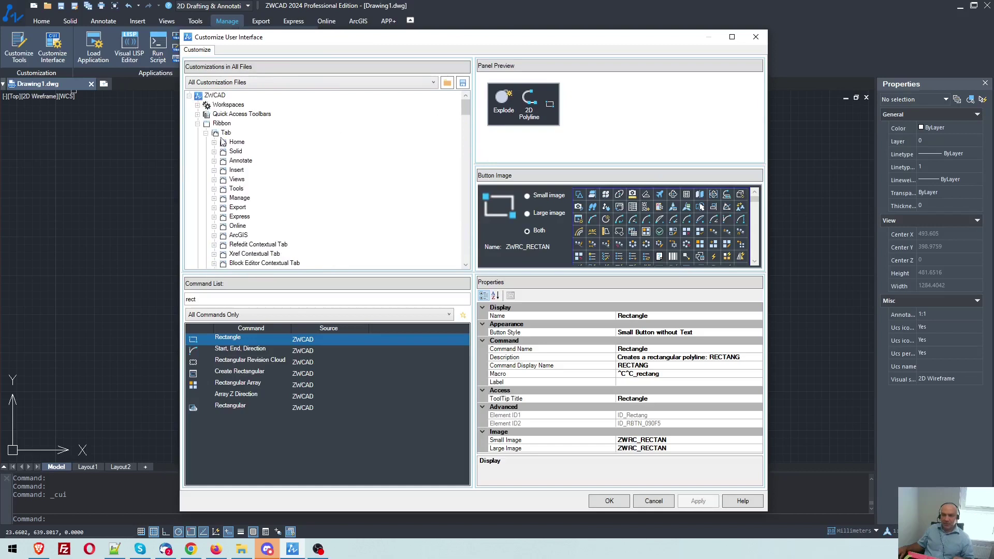
pyautogui.click(224, 134)
# Add a new ribbon tab named USER at the end of the tabs list.
pyautogui.rightClick(226, 133)
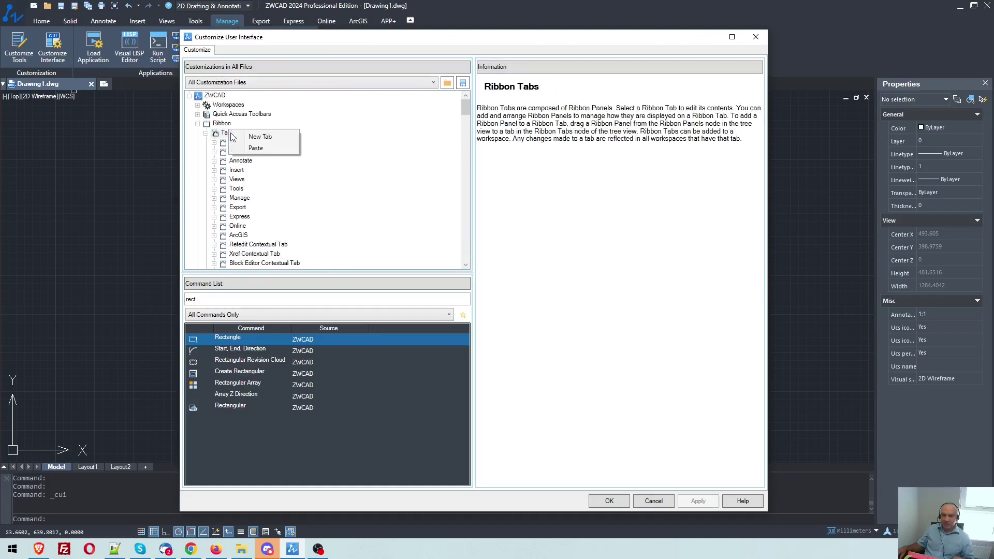
pyautogui.click(258, 136)
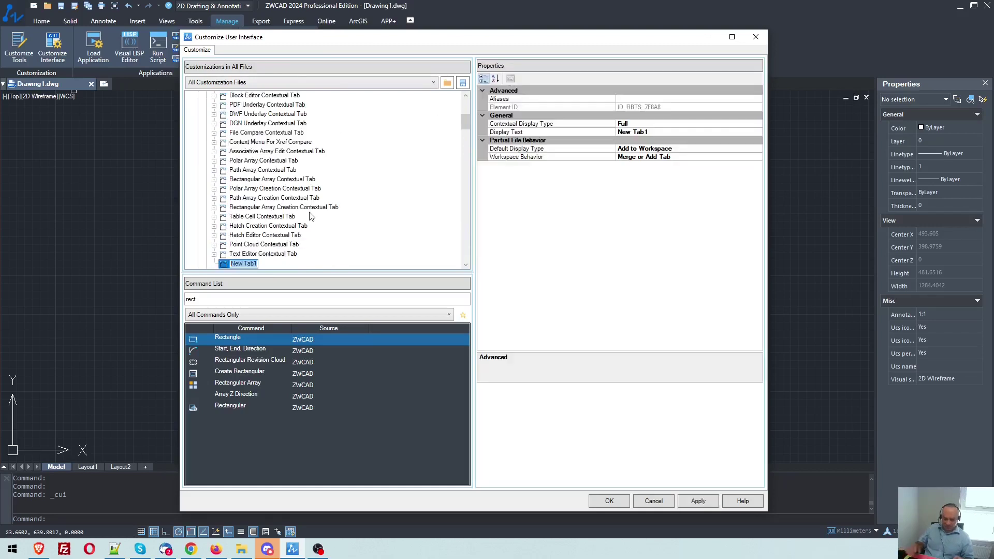
pyautogui.write('USER')
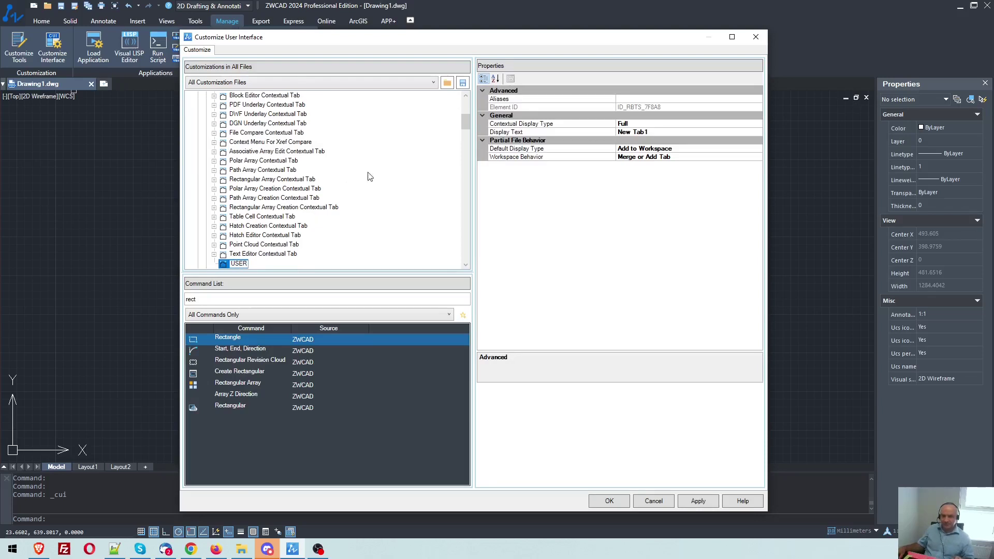
pyautogui.press('Return')
pyautogui.moveTo(465, 126); pyautogui.dragTo(456, 171)
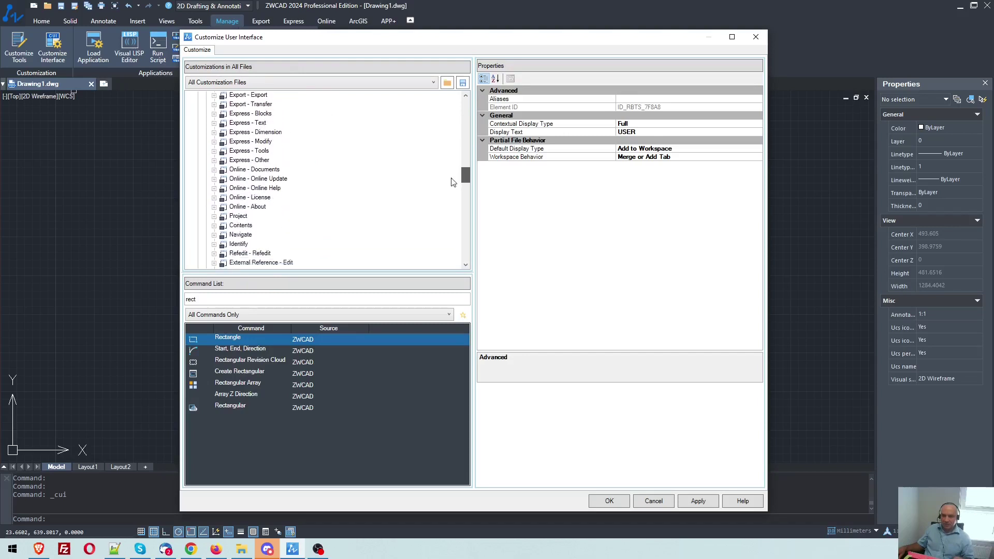
pyautogui.moveTo(456, 170); pyautogui.dragTo(446, 218)
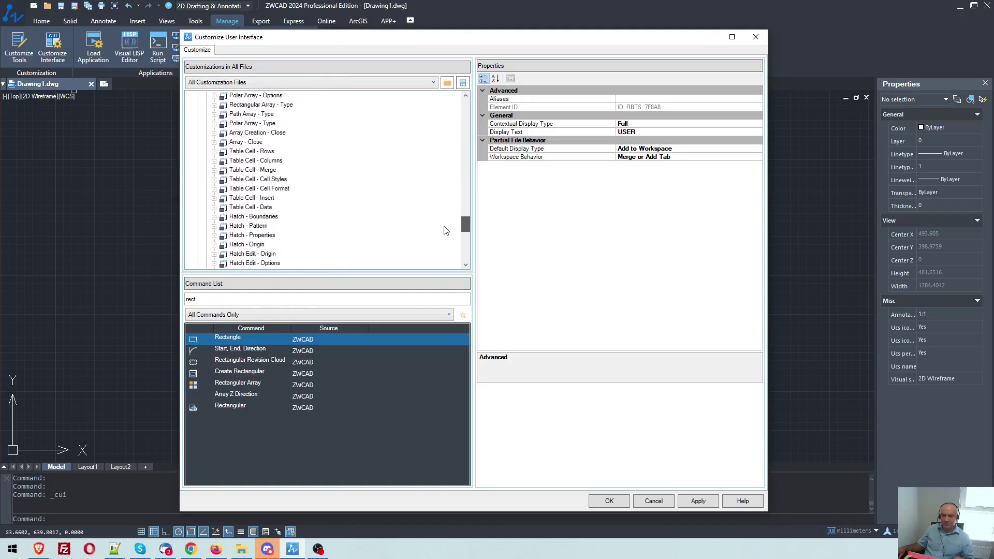
pyautogui.moveTo(446, 217); pyautogui.dragTo(443, 237)
pyautogui.scroll(-3, 440, 243)
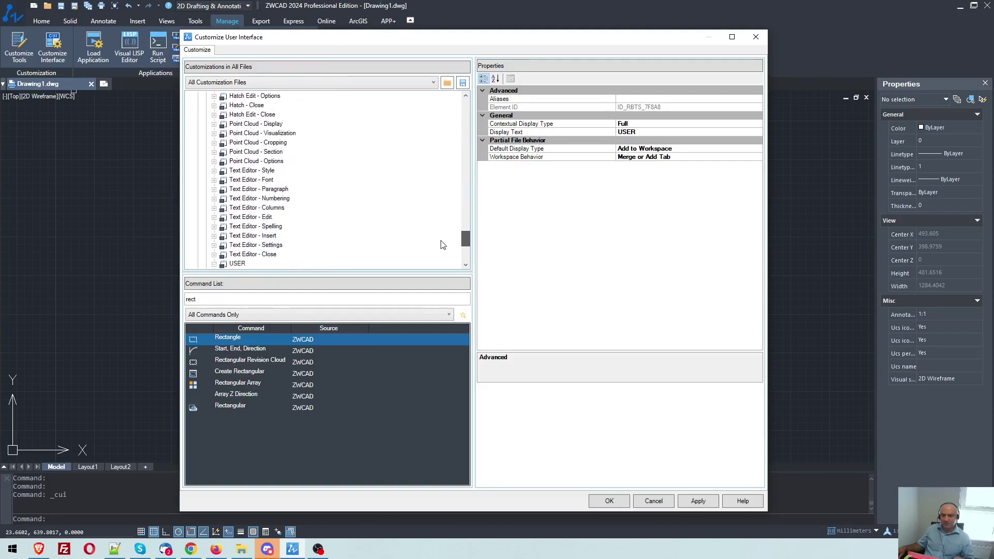
pyautogui.scroll(-2, 336, 228)
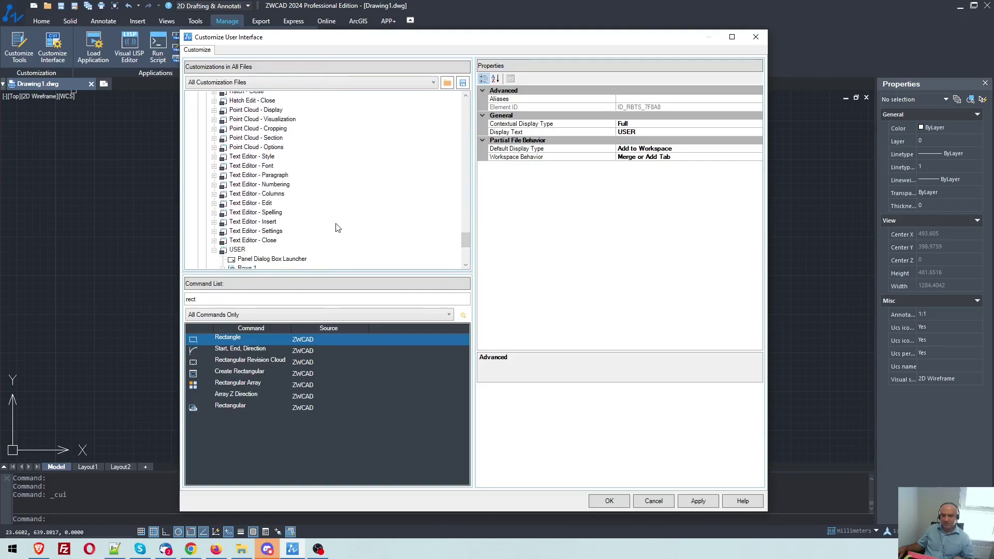
# Copy the USER panel, paste it into the USER tab and apply.
pyautogui.click(235, 249)
pyautogui.rightClick(231, 255)
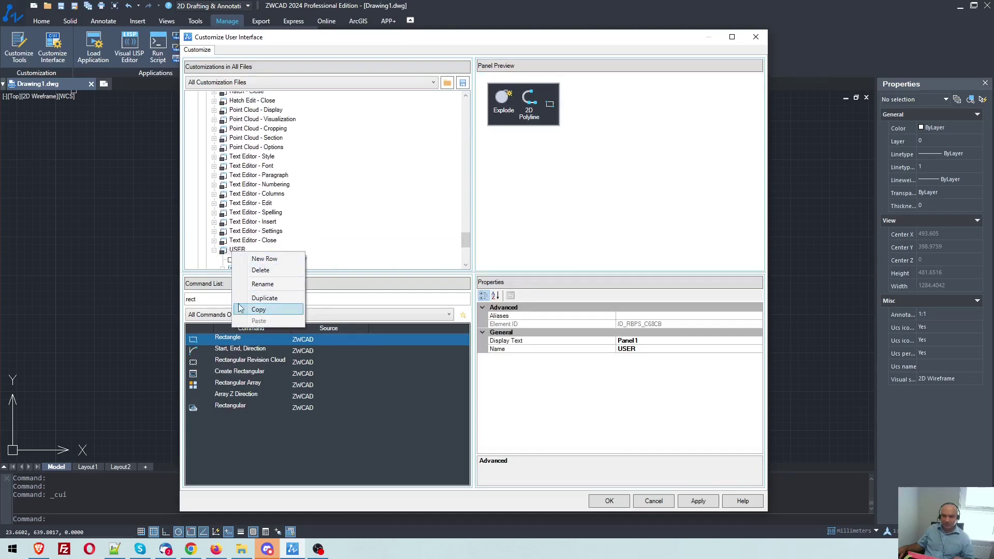
pyautogui.click(497, 245)
pyautogui.moveTo(465, 239); pyautogui.dragTo(451, 130)
pyautogui.click(236, 250)
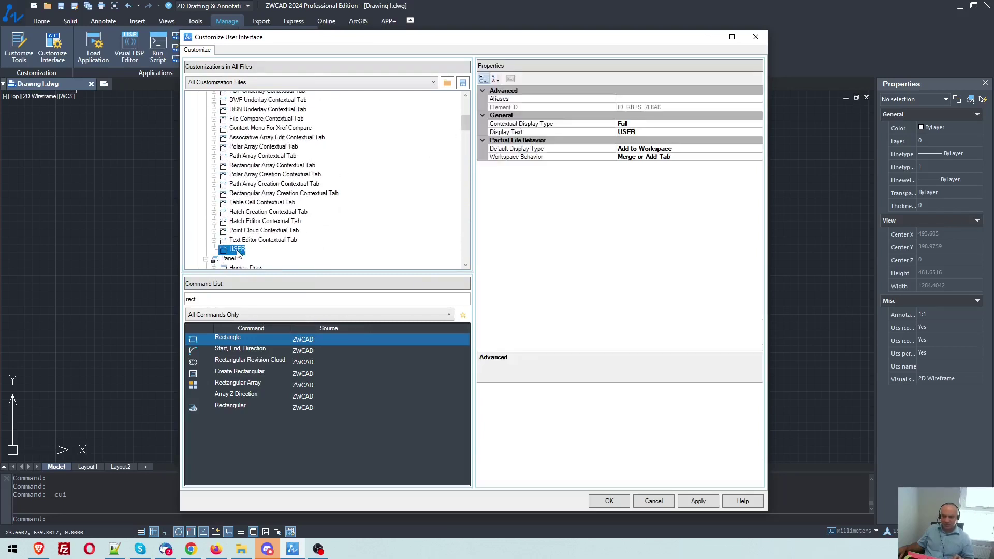
pyautogui.rightClick(238, 253)
pyautogui.click(247, 309)
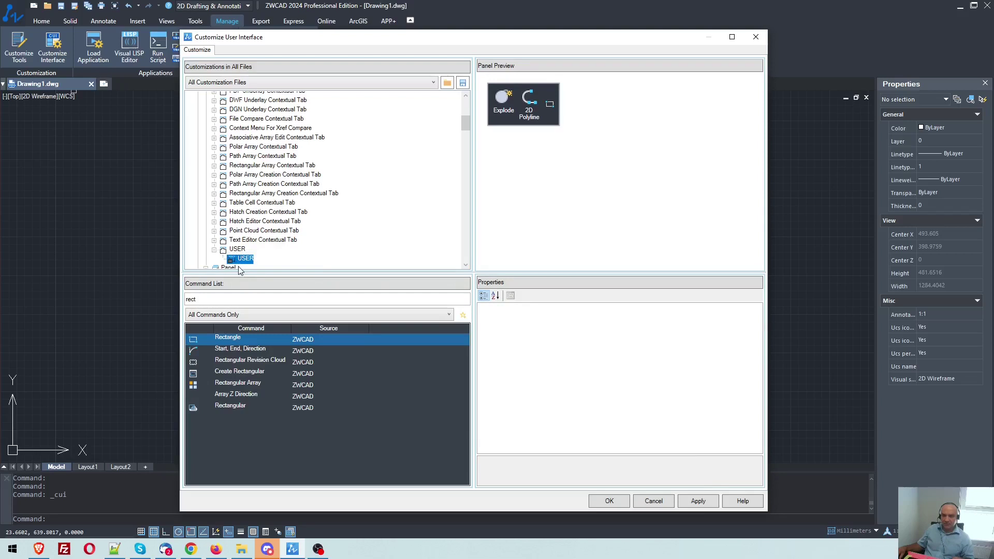
pyautogui.click(697, 503)
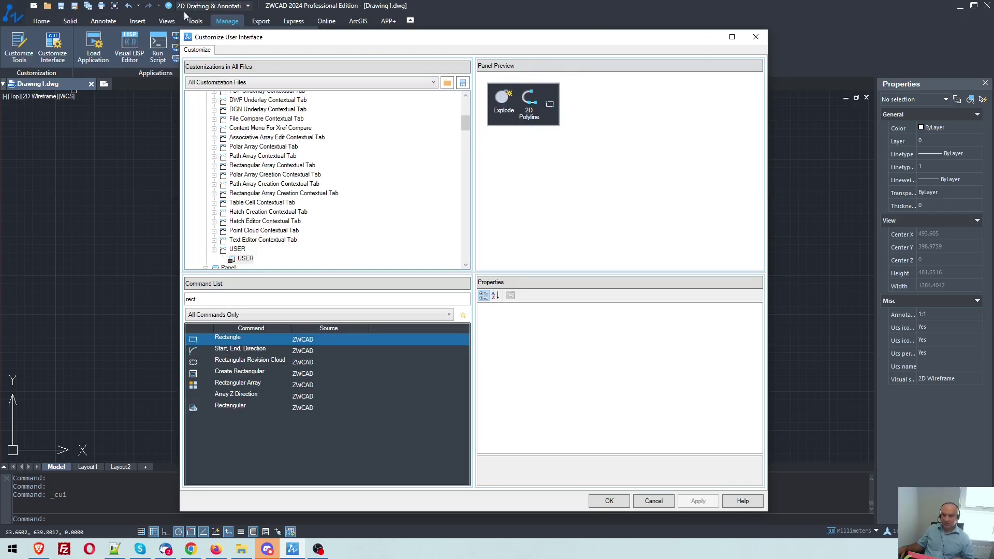
pyautogui.moveTo(466, 122); pyautogui.dragTo(461, 109)
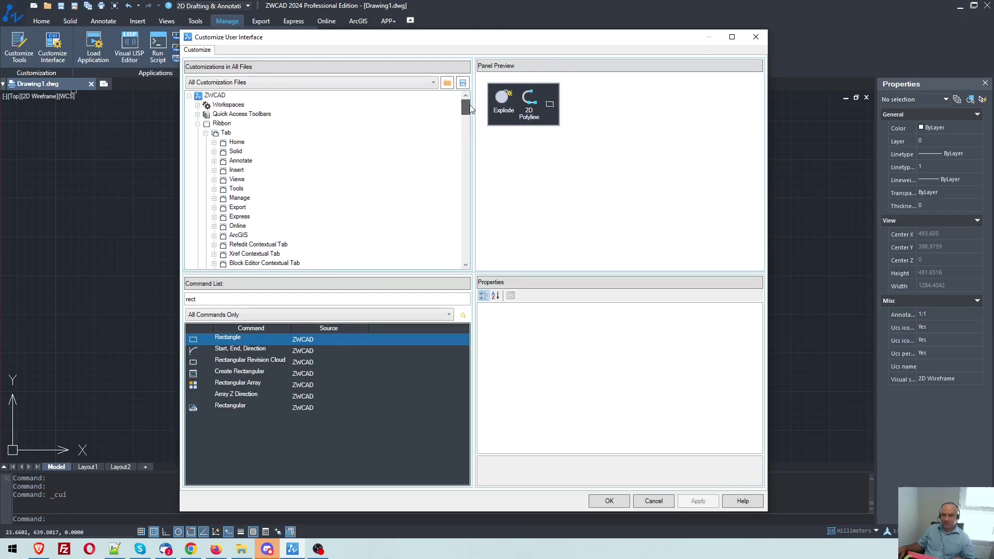
# Expand Workspaces and select 2D Drafting & Annotation Default.
pyautogui.click(199, 106)
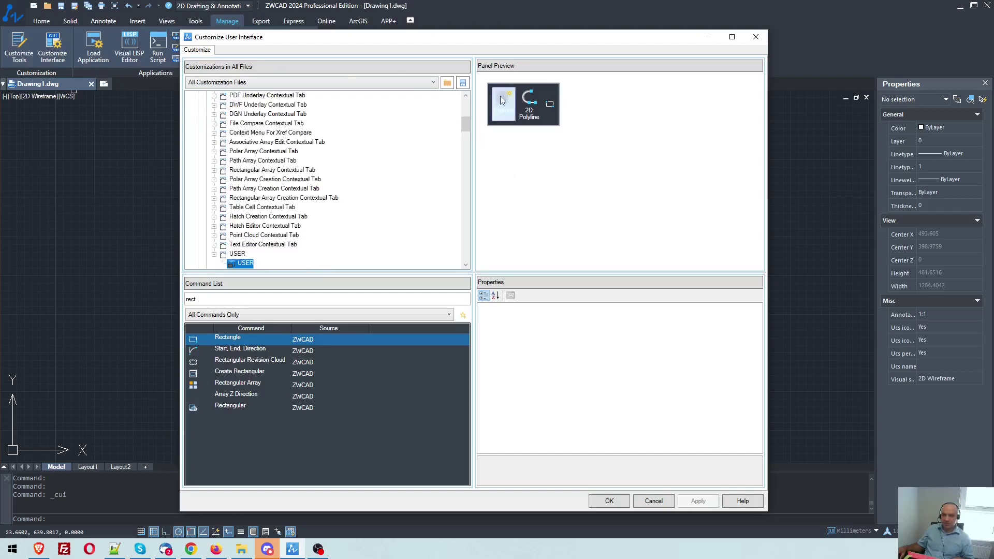
pyautogui.moveTo(464, 124); pyautogui.dragTo(470, 97)
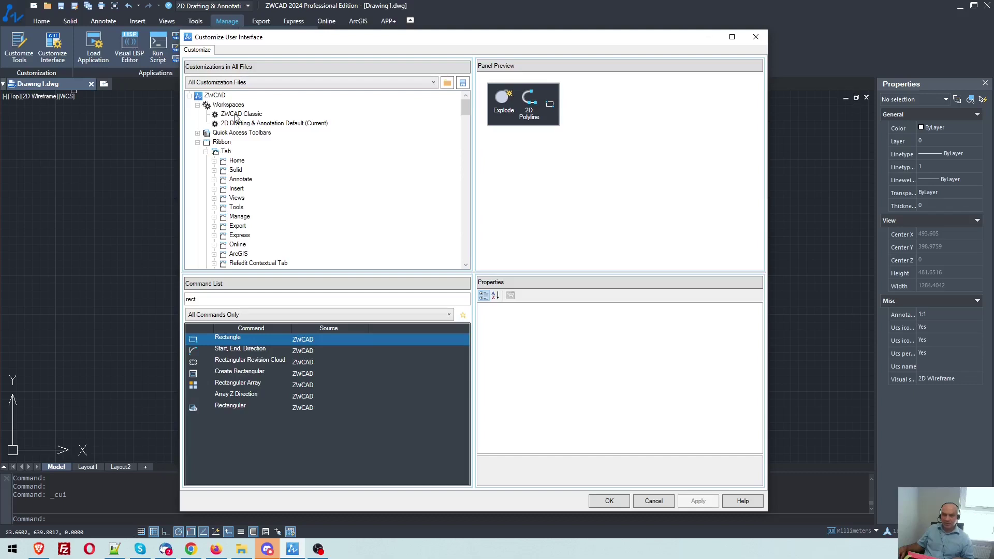
pyautogui.click(280, 124)
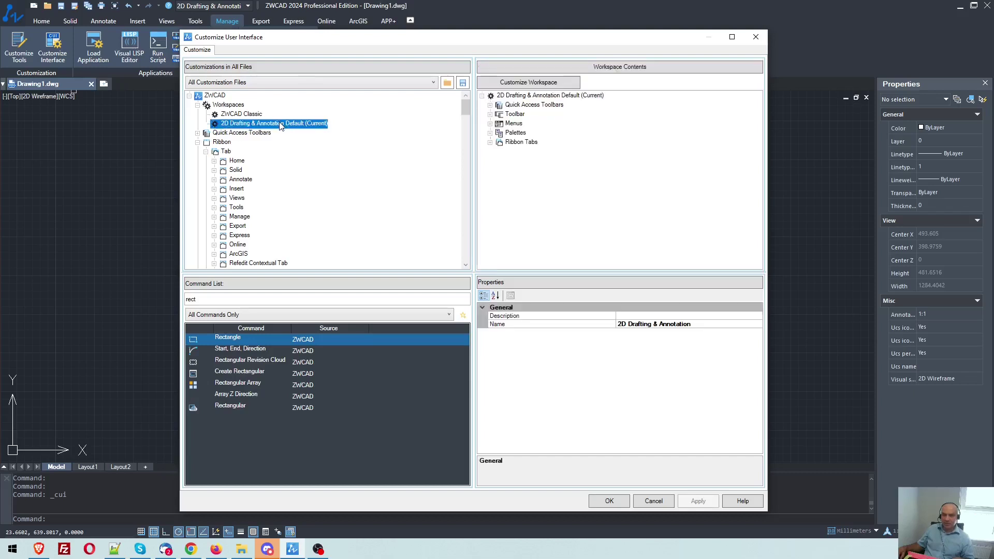
# Tick the USER tab in the 2D Drafting & Annotation workspace, apply and OK.
pyautogui.rightClick(280, 127)
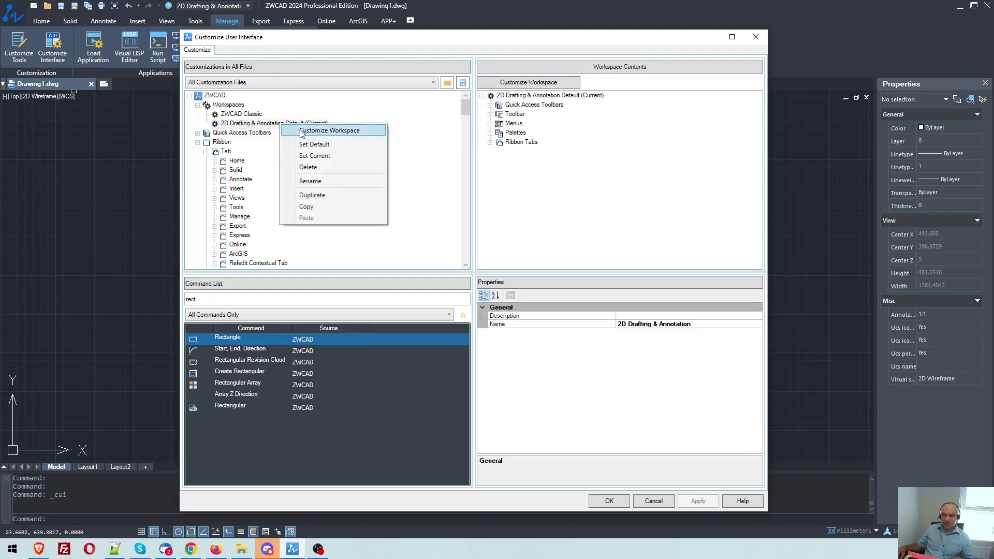
pyautogui.click(302, 131)
pyautogui.moveTo(468, 140); pyautogui.dragTo(460, 251)
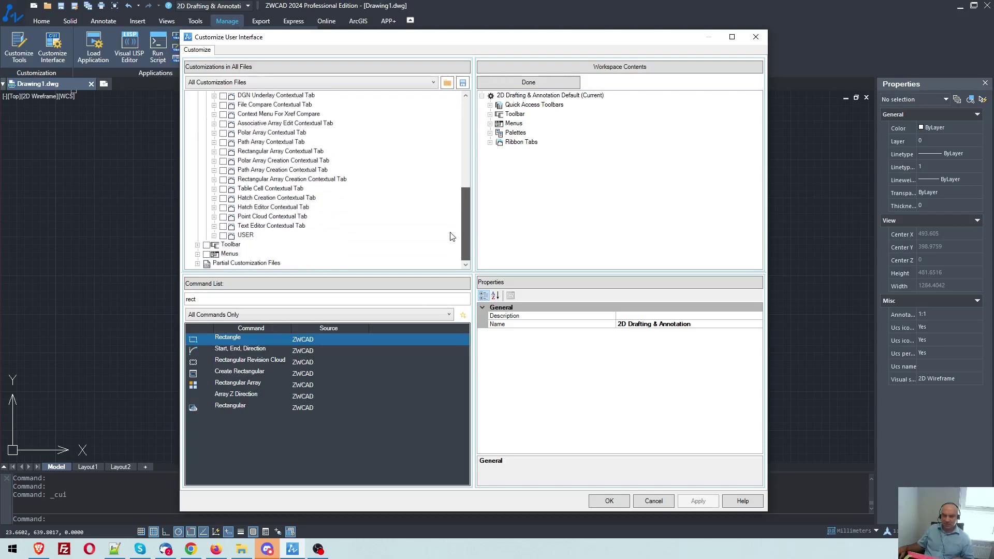
pyautogui.click(223, 236)
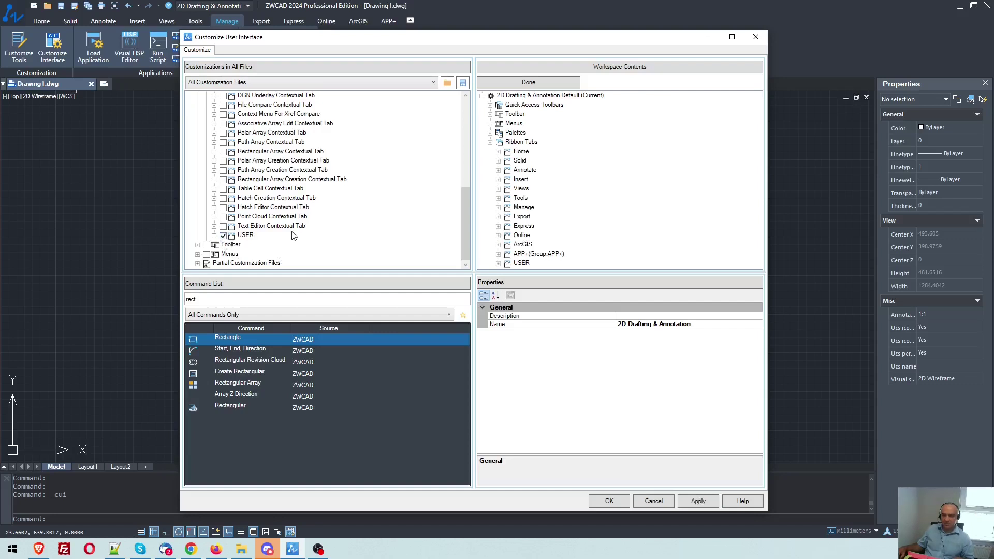
pyautogui.click(245, 237)
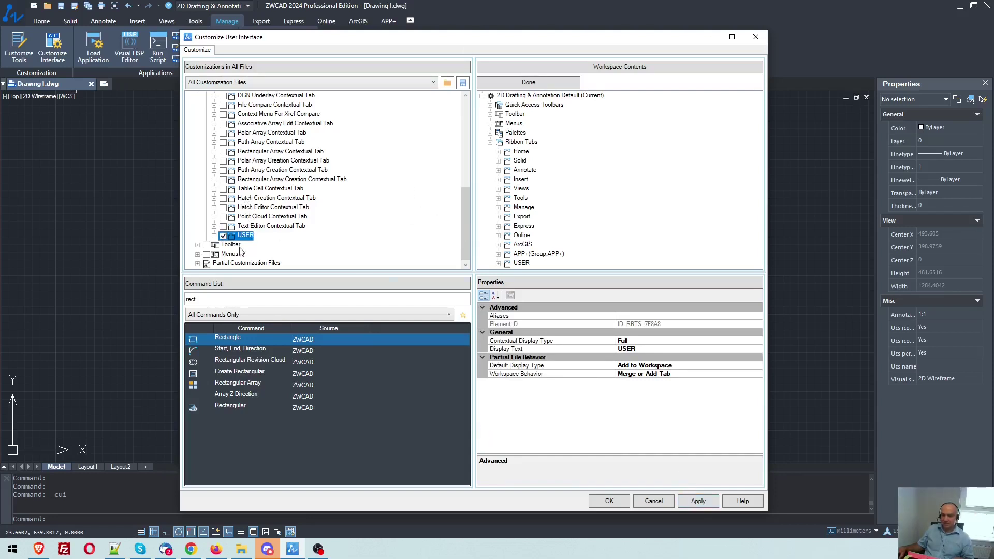
pyautogui.click(697, 500)
pyautogui.click(618, 503)
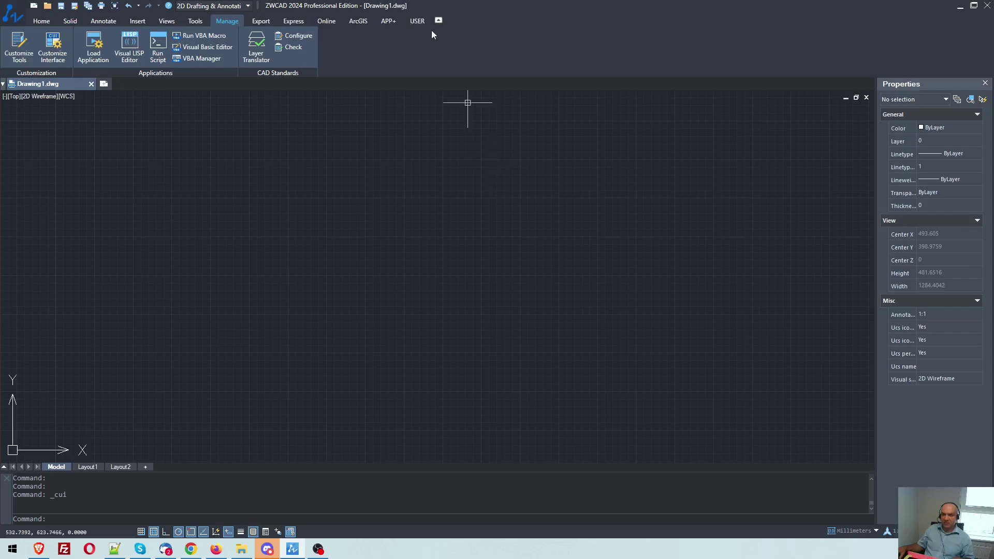
# Bring up the custom USER ribbon tab with its Panel1 buttons.
pyautogui.click(417, 21)
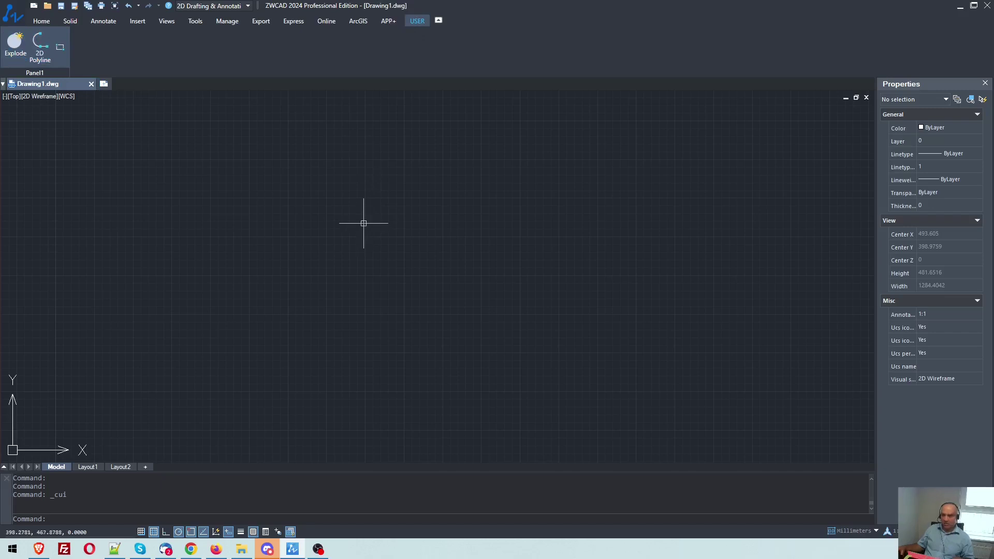
# Draw a five-vertex polyline with the USER tab's 2D Polyline button.
pyautogui.click(40, 47)
pyautogui.click(92, 199)
pyautogui.click(435, 146)
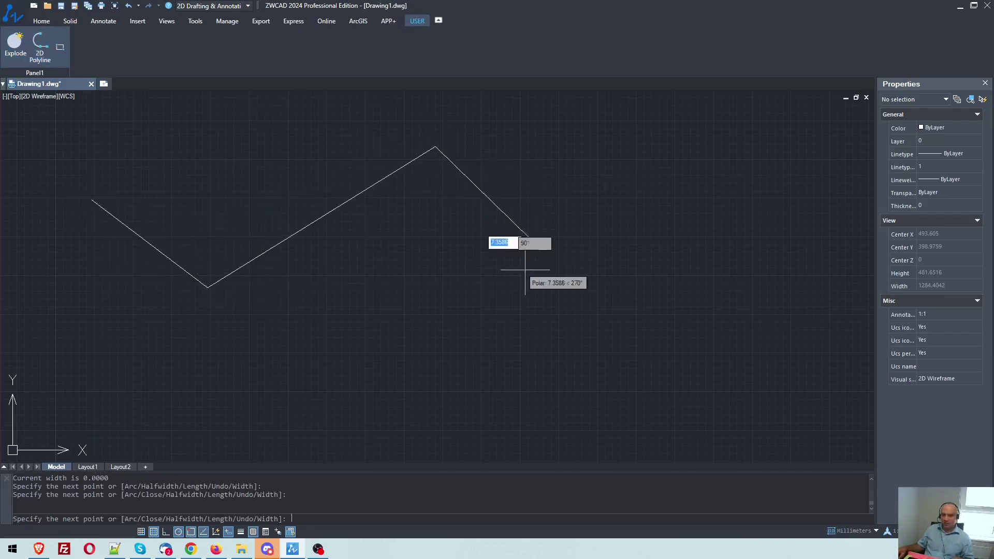
pyautogui.click(530, 240)
pyautogui.click(456, 327)
pyautogui.click(346, 349)
pyautogui.press('Return')
# Draw a rectangle at upper left using the USER tab, then explode it into lines.
pyautogui.click(60, 47)
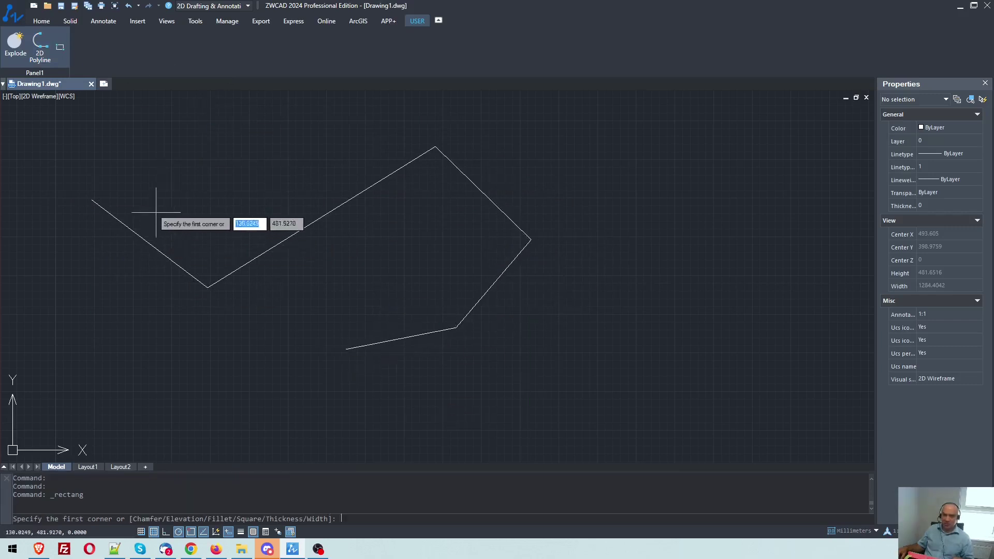
pyautogui.click(156, 212)
pyautogui.click(311, 126)
pyautogui.click(10, 46)
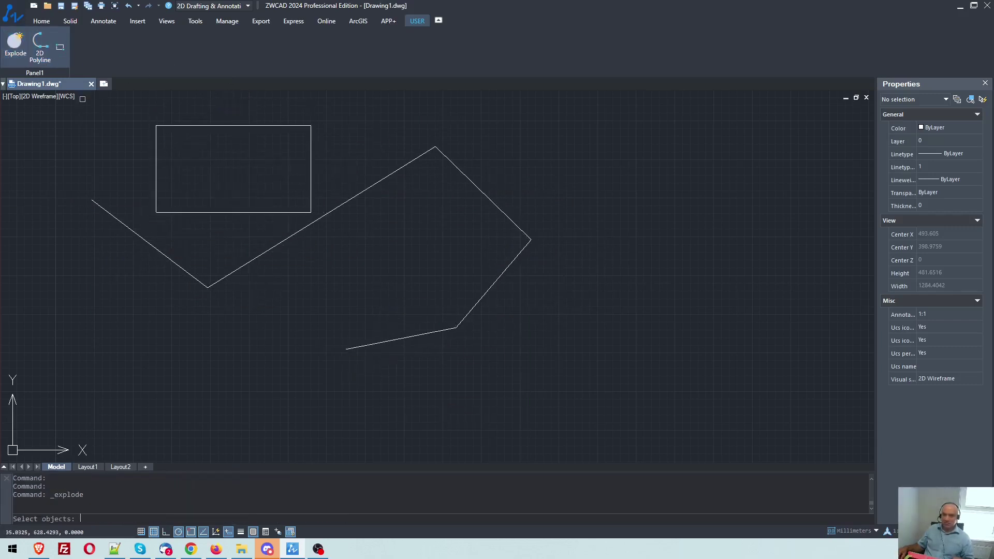
pyautogui.click(186, 126)
pyautogui.press('Return')
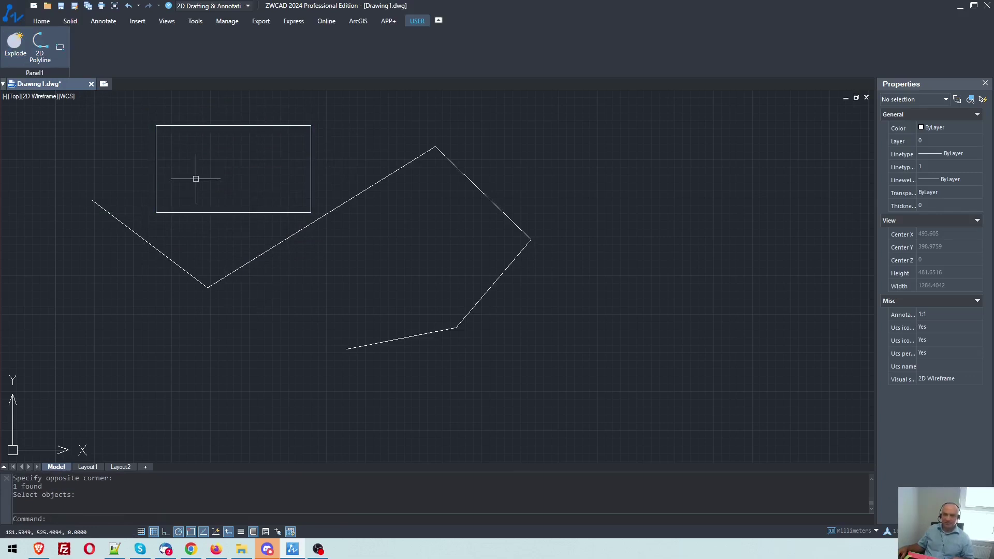